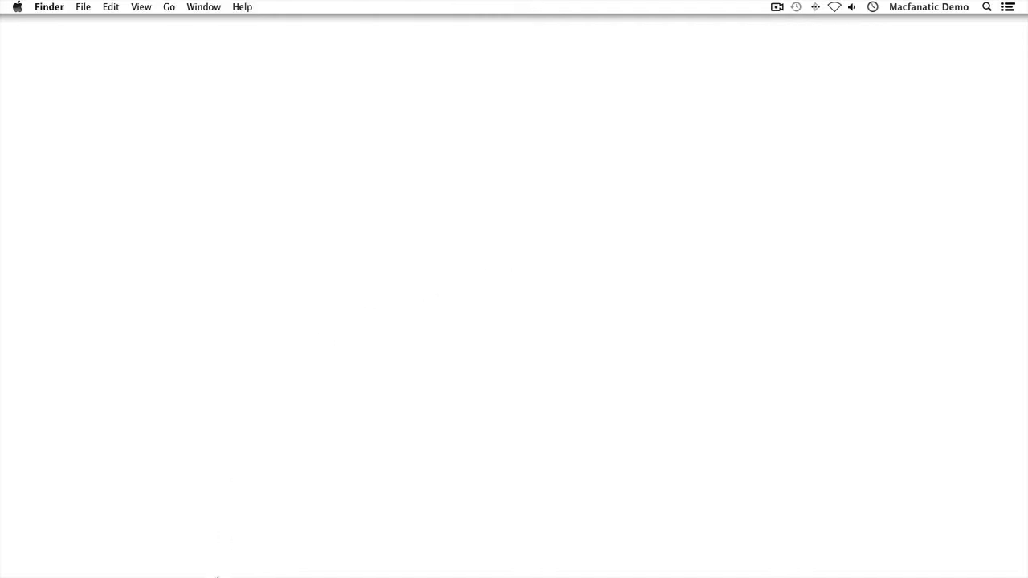
# Open Safari and load mail.google.com to reach the Gmail sign-in page
pyautogui.moveTo(217, 573)
pyautogui.click(250, 548)
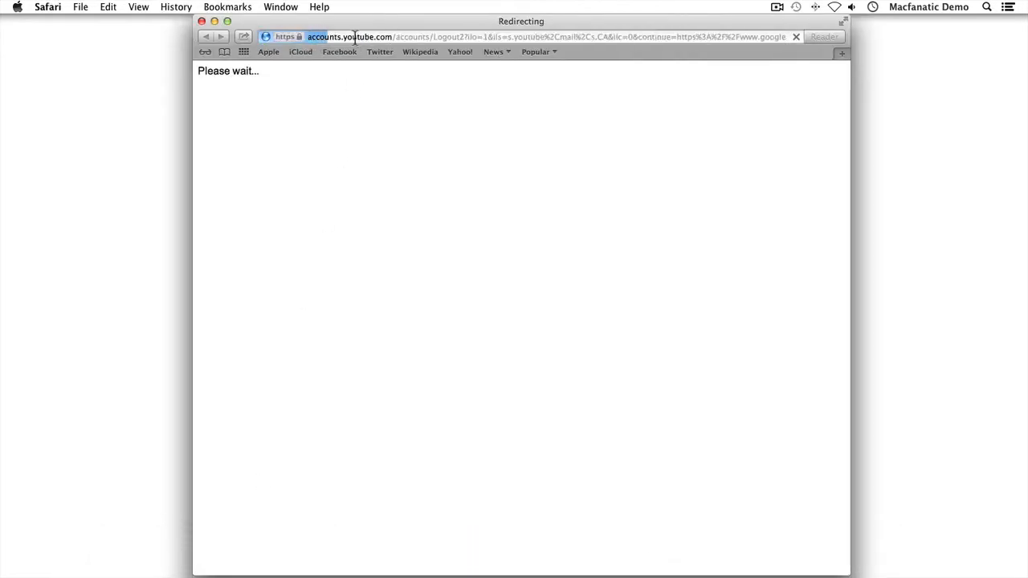
pyautogui.click(354, 37)
pyautogui.tripleClick(354, 37)
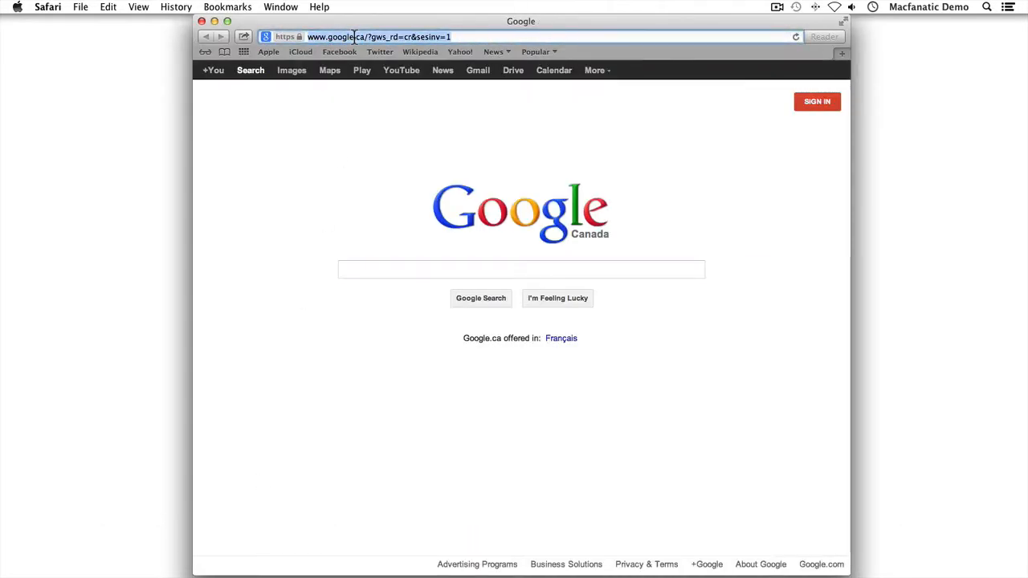
pyautogui.press('super+a')
pyautogui.write('mail.goog')
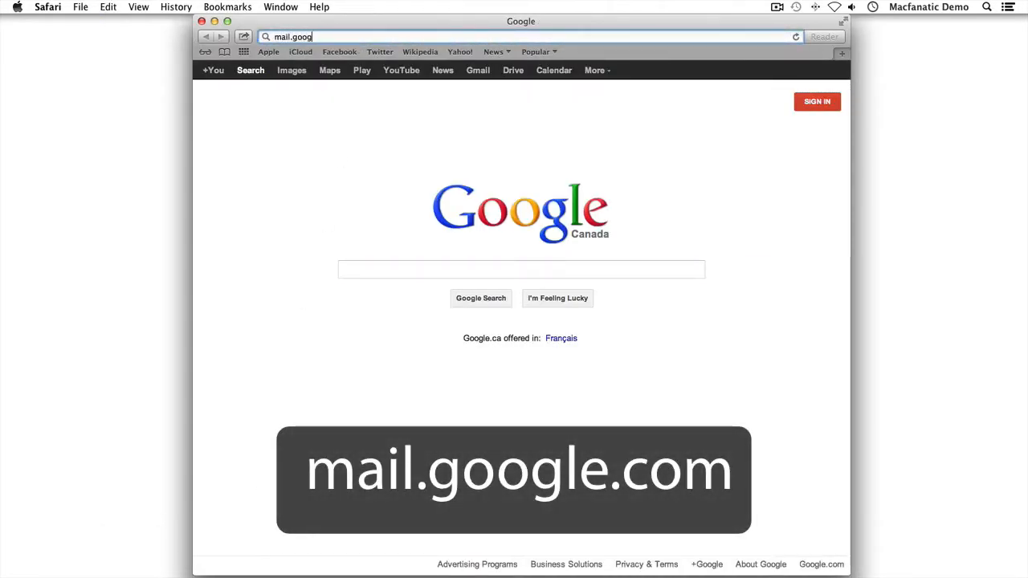
pyautogui.write('le.com')
pyautogui.press('Return')
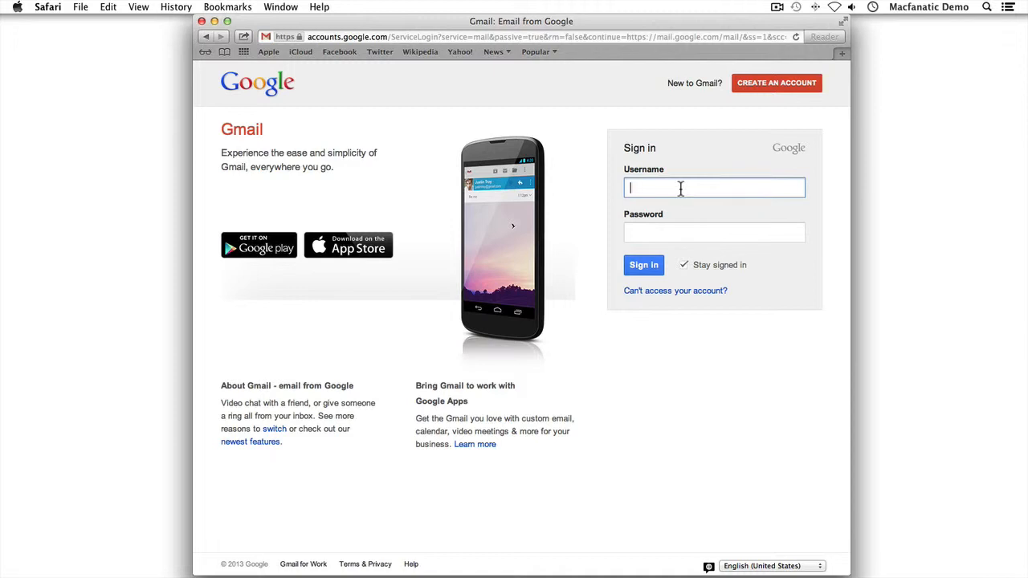
# Sign in to Gmail with the account e-mail and password, declining Safari's offer to save it
pyautogui.press('Tab')
pyautogui.write('•••')
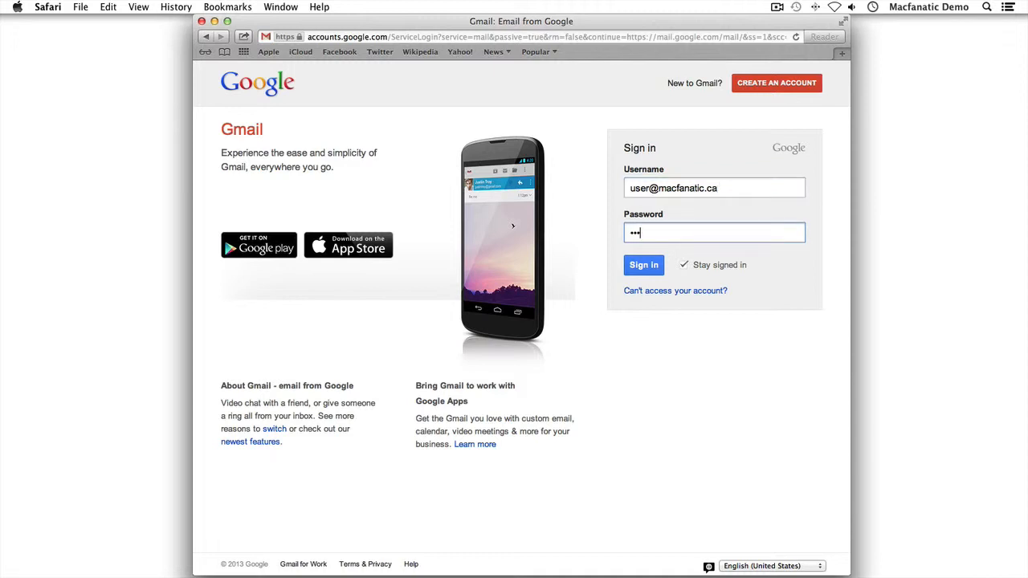
pyautogui.write('•••••••')
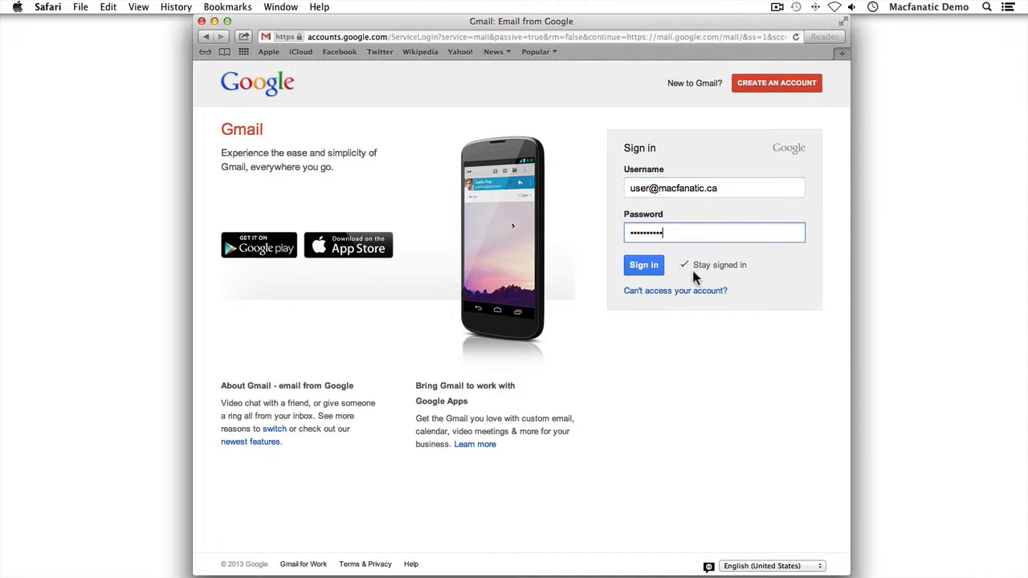
pyautogui.click(643, 266)
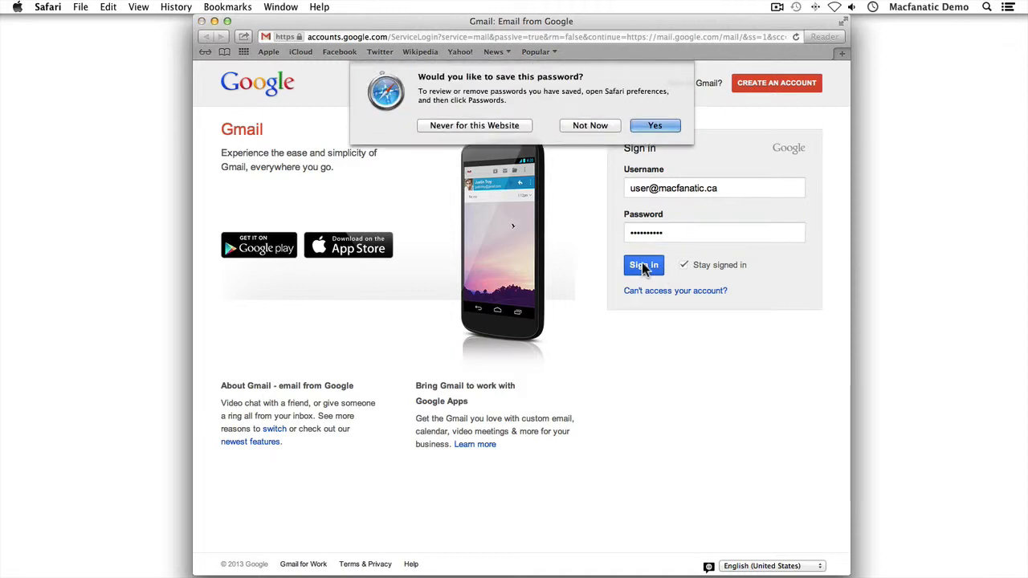
pyautogui.click(597, 126)
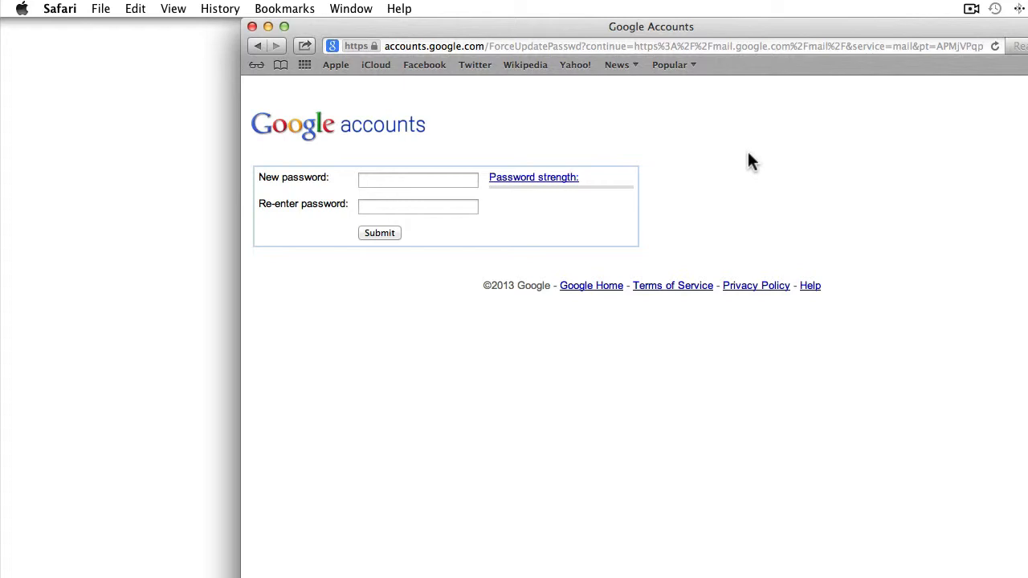
# Enter a strong new password in both New password and Re-enter password fields and submit it
pyautogui.click(441, 180)
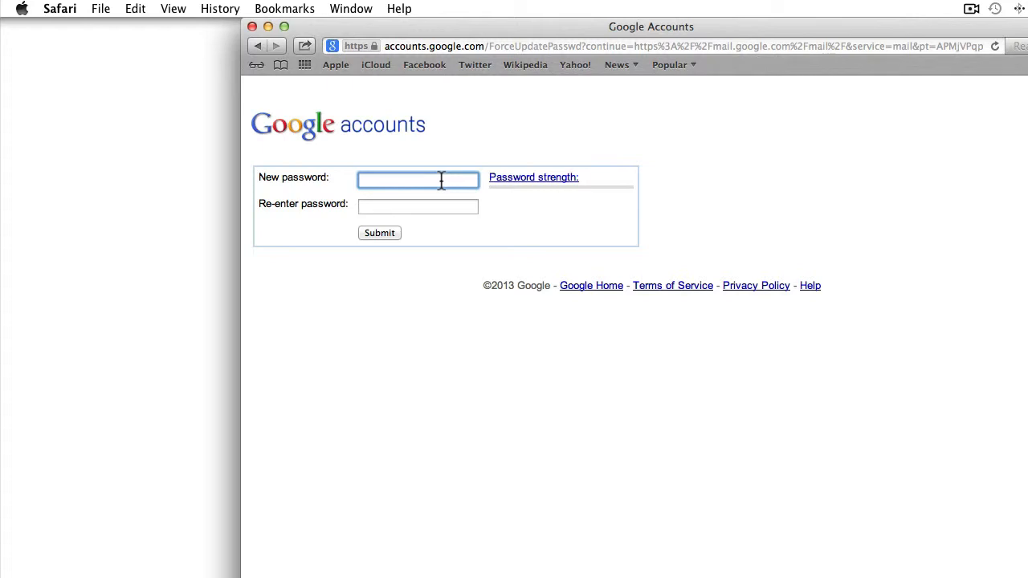
pyautogui.write('•••••••••••')
pyautogui.press('Tab')
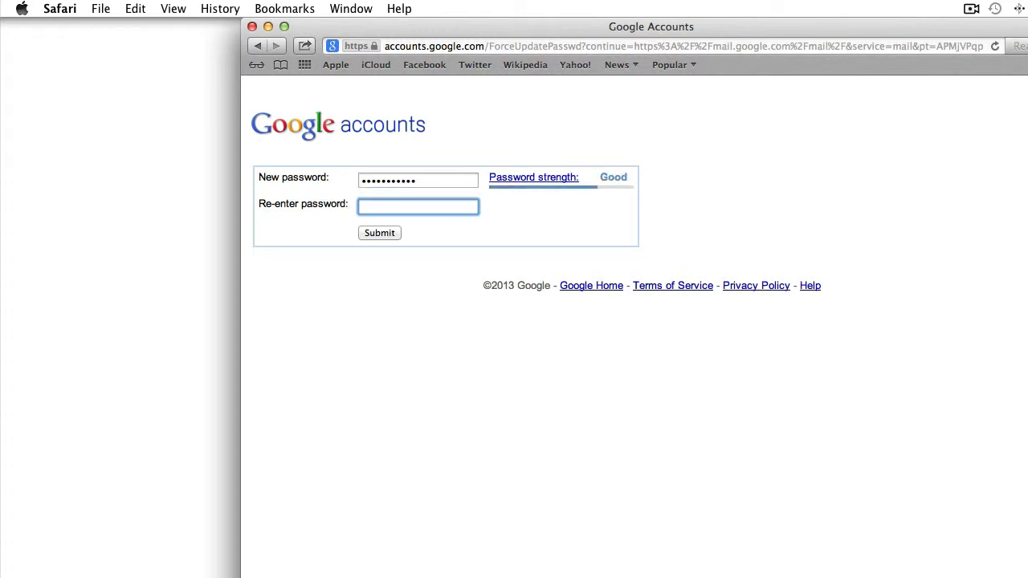
pyautogui.write('•••••••••••')
pyautogui.click(452, 182)
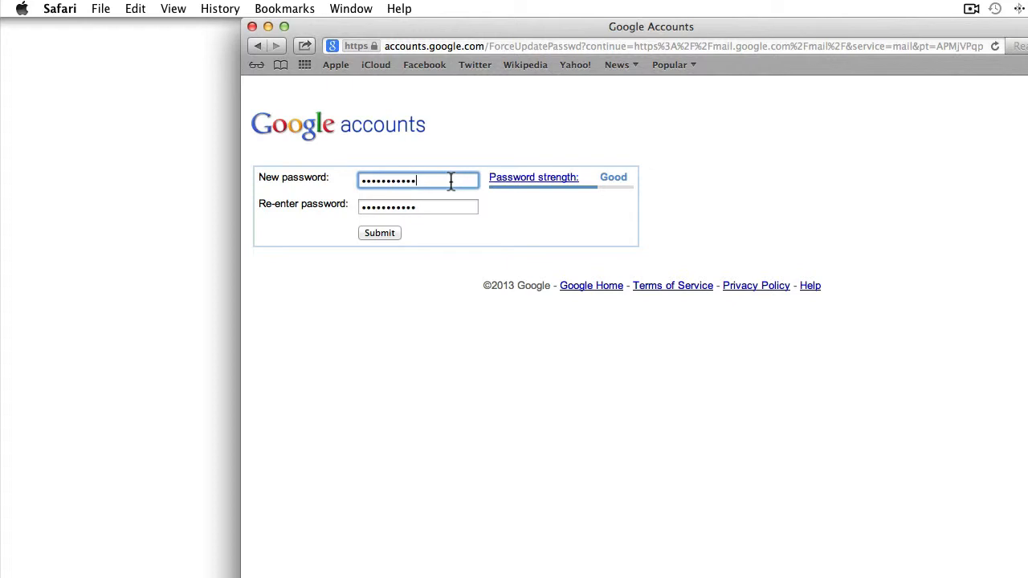
pyautogui.write('•')
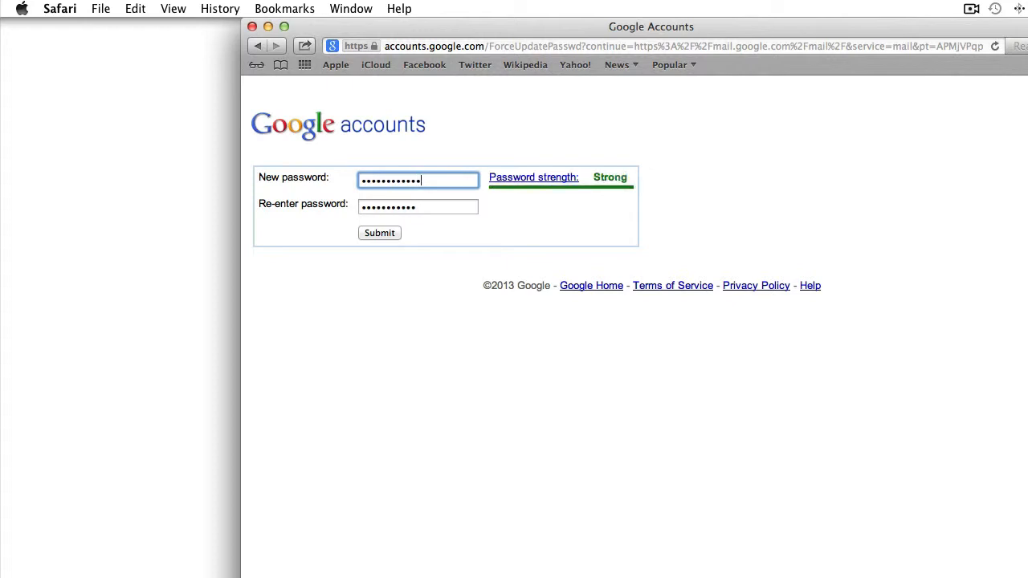
pyautogui.click(454, 209)
pyautogui.write('•')
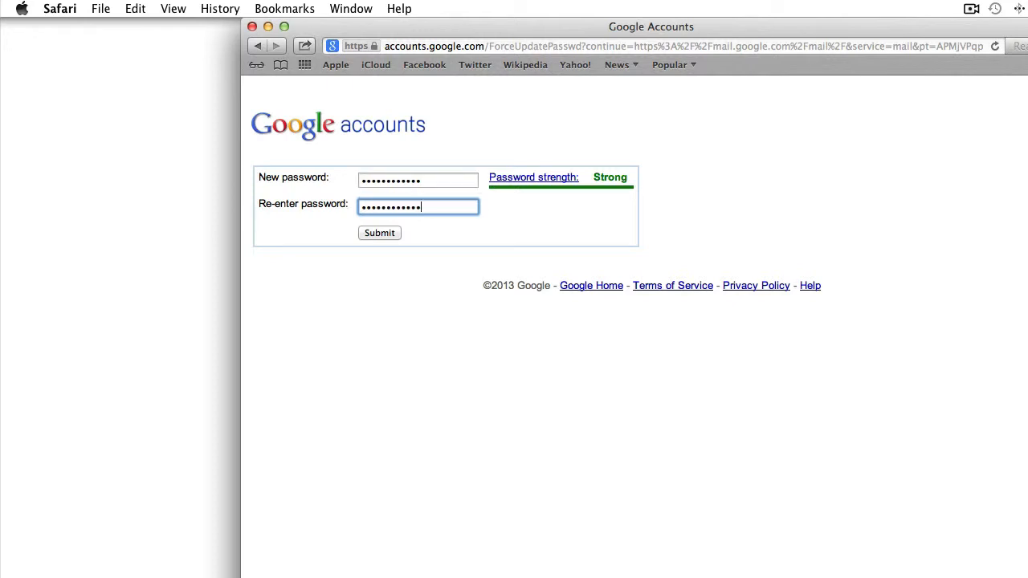
pyautogui.click(381, 233)
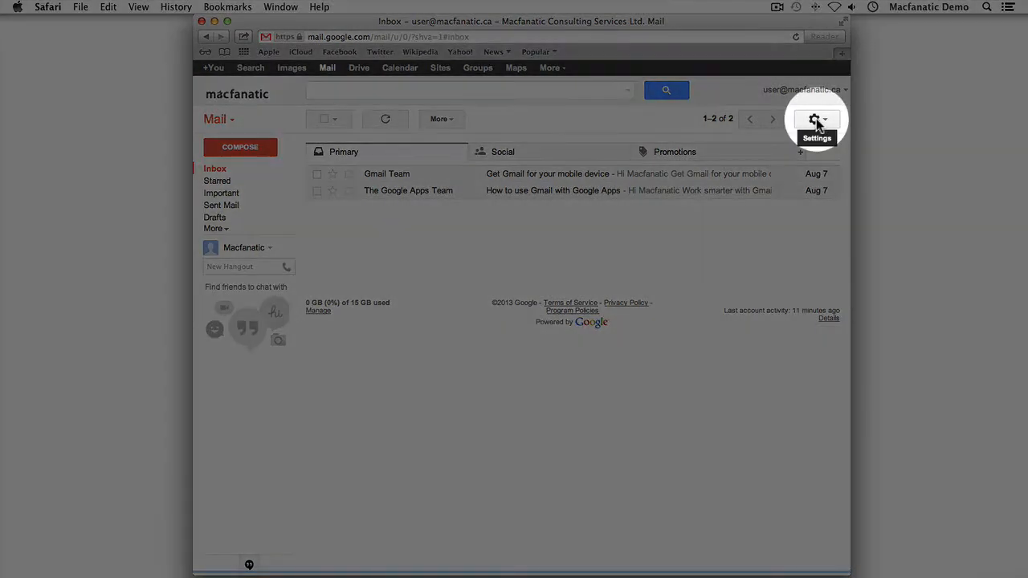
# In Gmail's Forwarding and POP/IMAP settings, choose Disable POP and Enable IMAP, then save
pyautogui.click(815, 119)
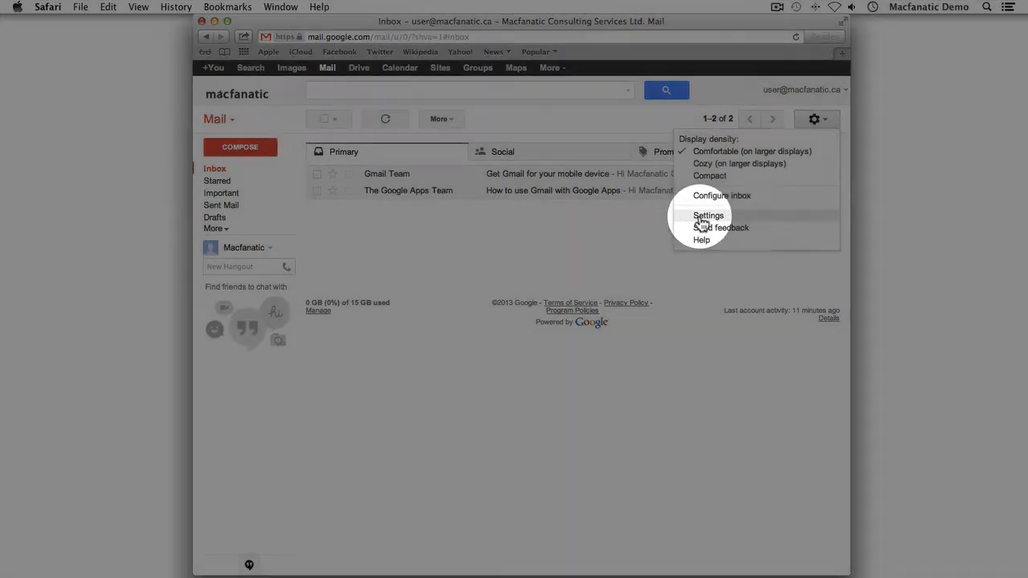
pyautogui.click(699, 216)
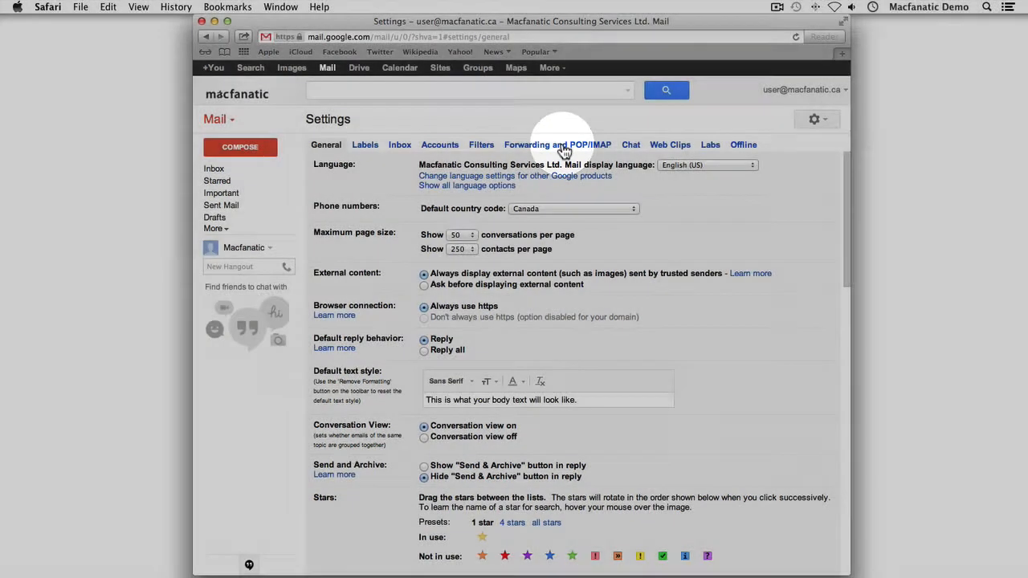
pyautogui.click(564, 148)
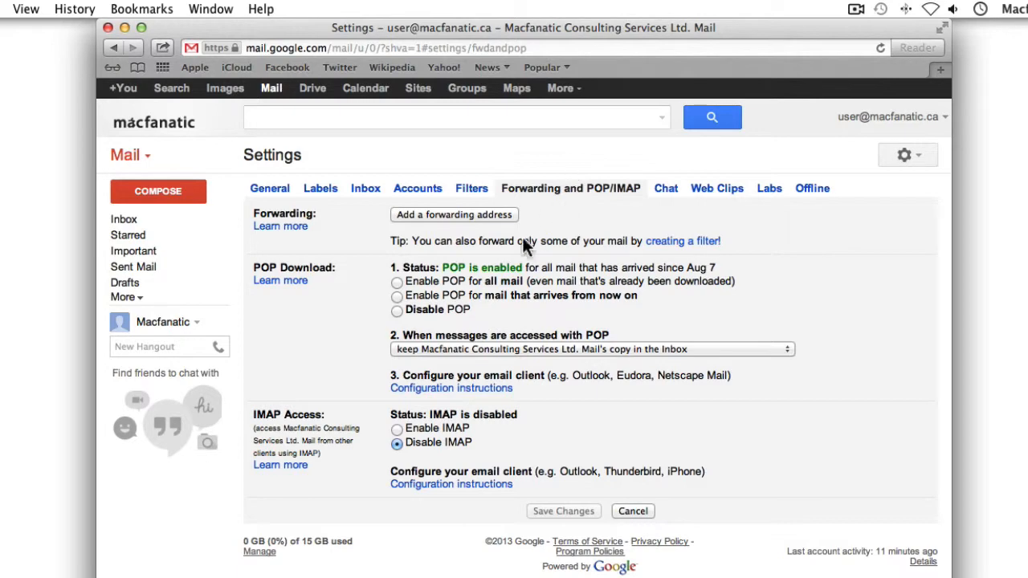
pyautogui.click(396, 311)
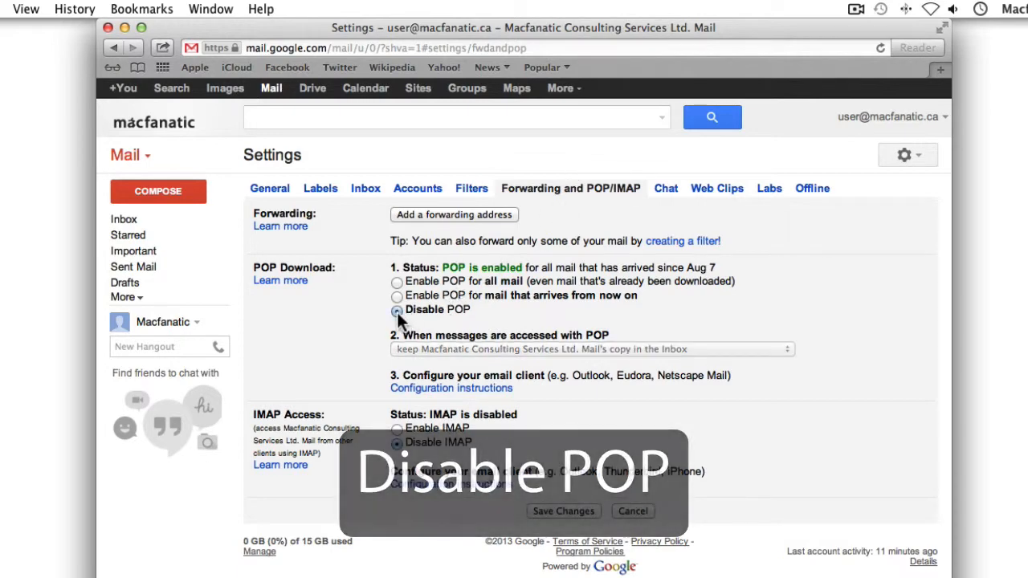
pyautogui.click(398, 430)
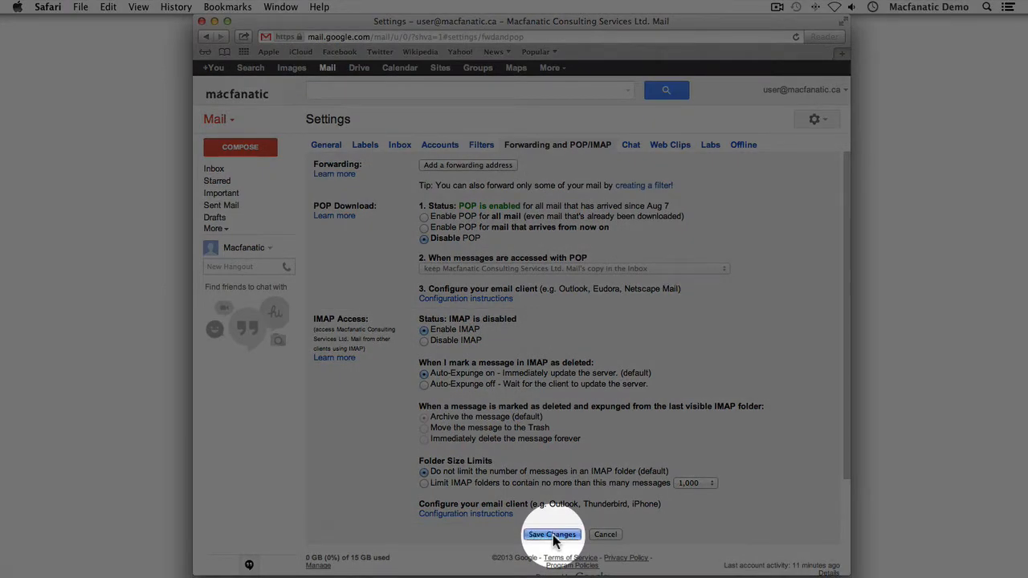
pyautogui.click(552, 535)
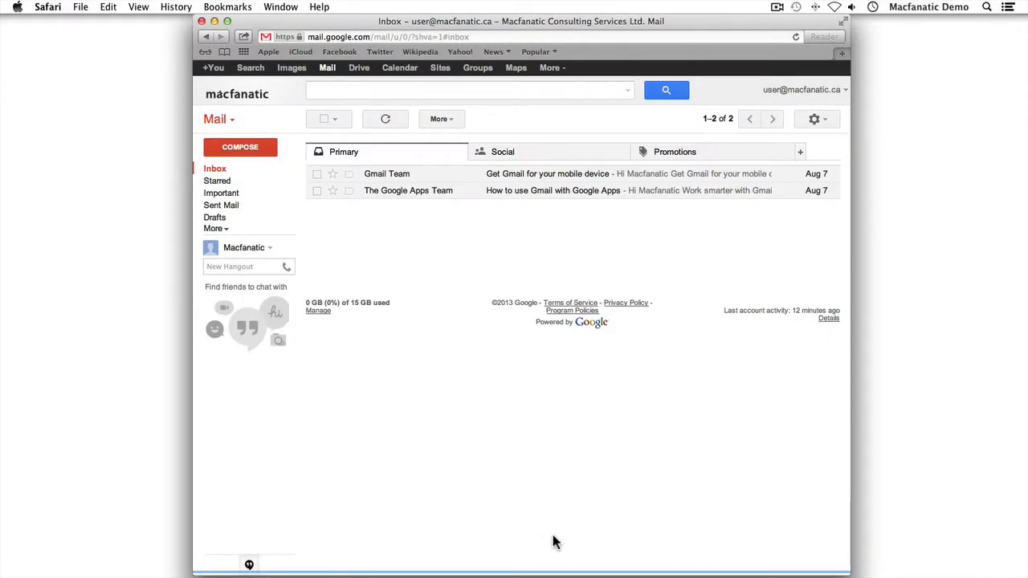
# In Gmail's Labels settings, uncheck Show in IMAP for Starred, Important and All Mail
pyautogui.click(818, 118)
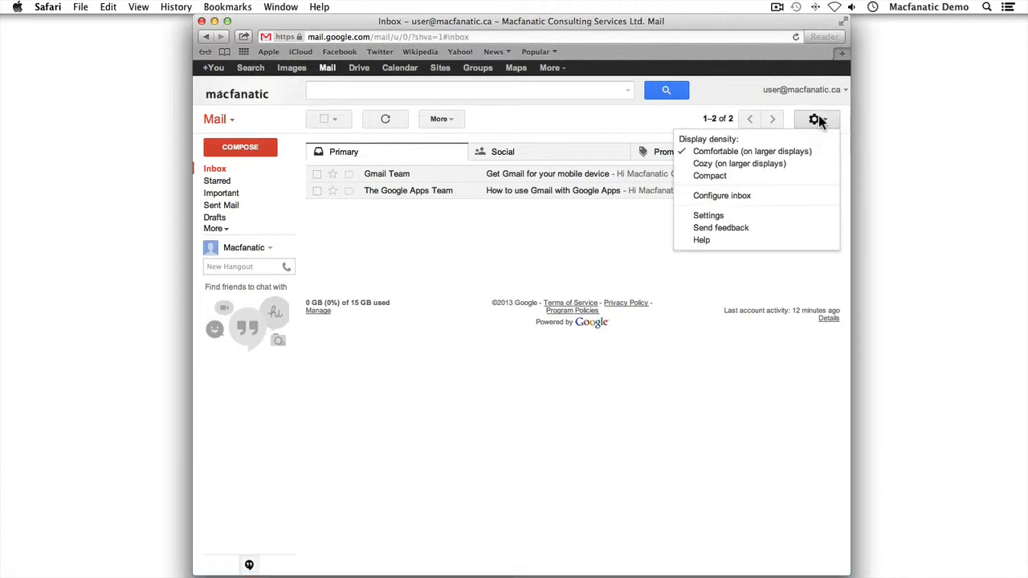
pyautogui.click(709, 217)
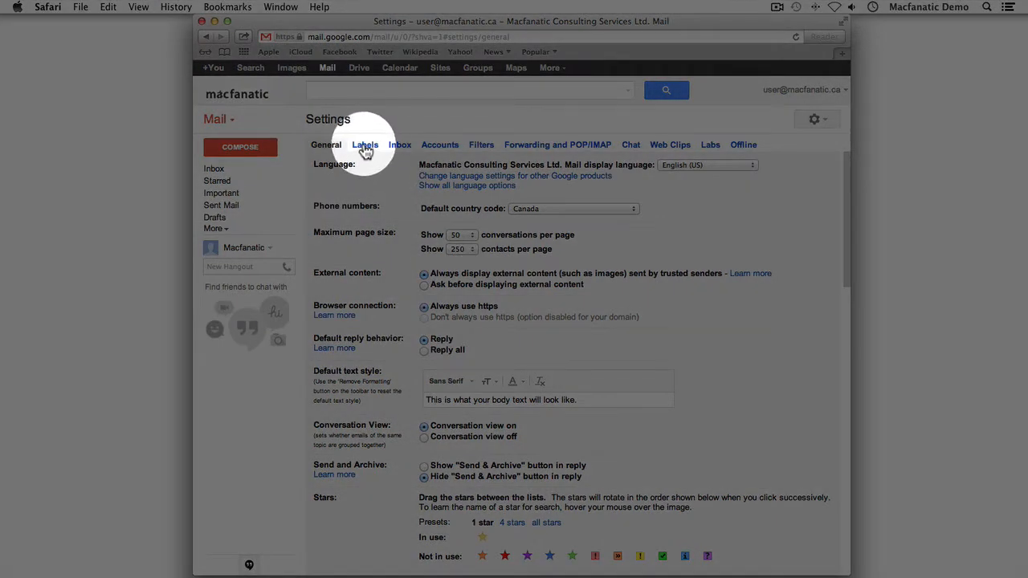
pyautogui.click(365, 145)
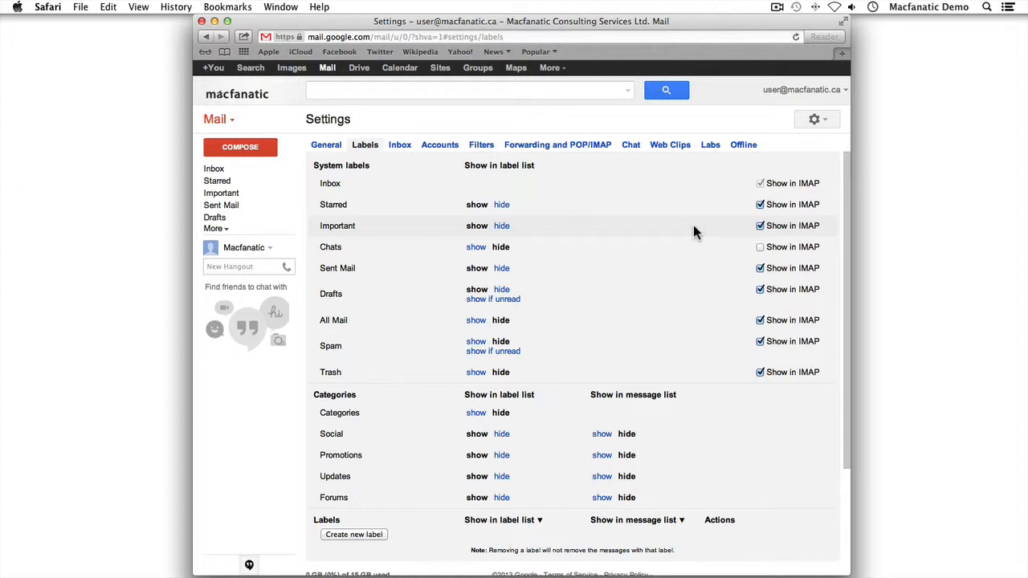
pyautogui.click(760, 206)
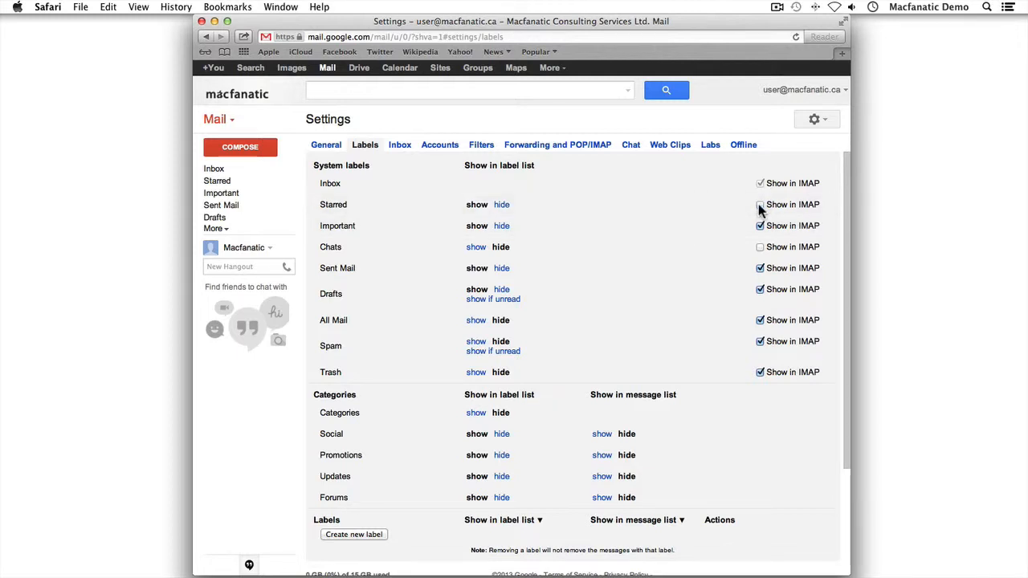
pyautogui.click(761, 227)
pyautogui.click(761, 321)
# Close the Safari Gmail window and launch Mail to its Welcome to Mail setup
pyautogui.click(202, 21)
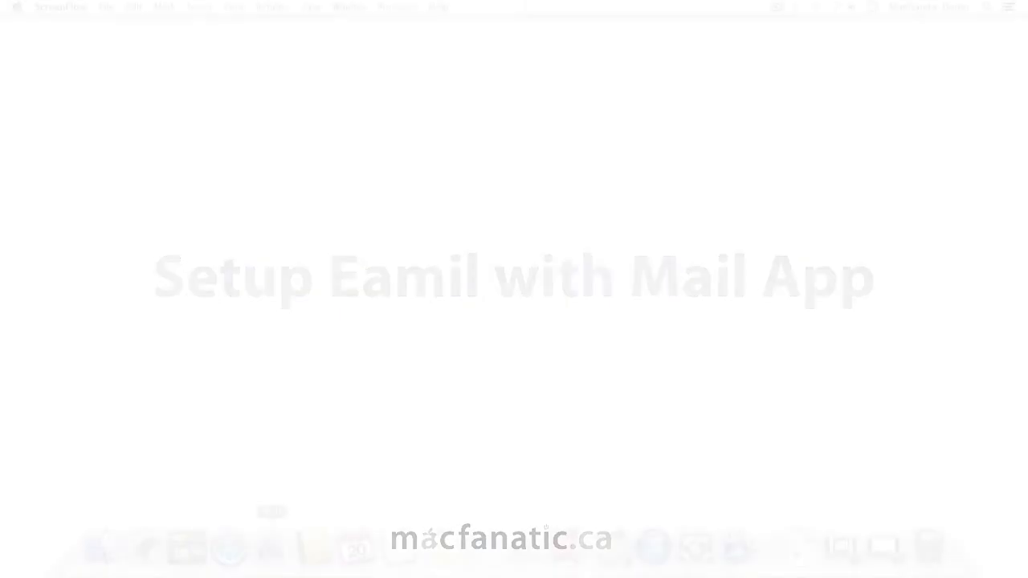
pyautogui.click(272, 546)
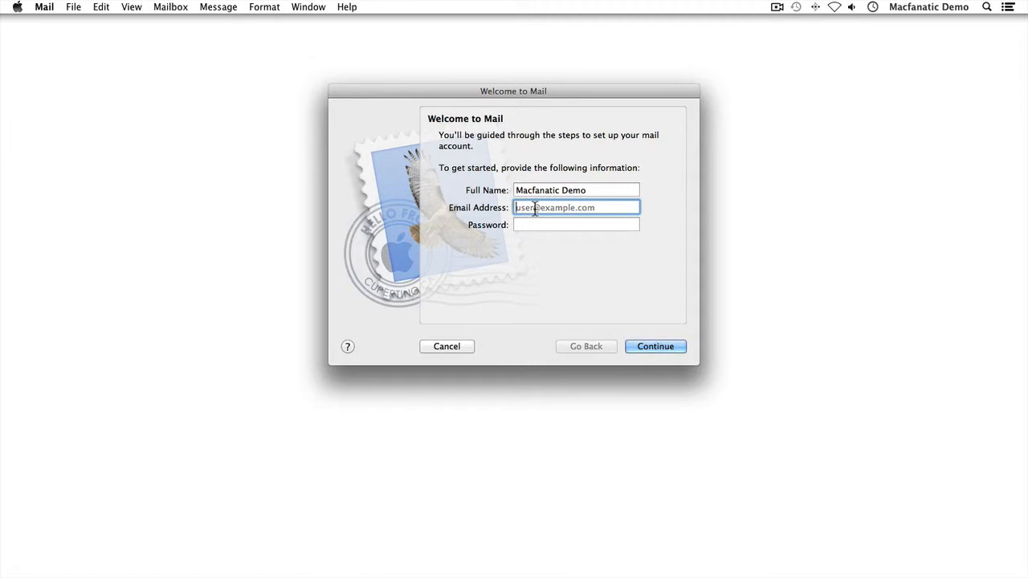
# Enter the account e-mail and password, continue, and trust the server certificate to connect
pyautogui.press('Tab')
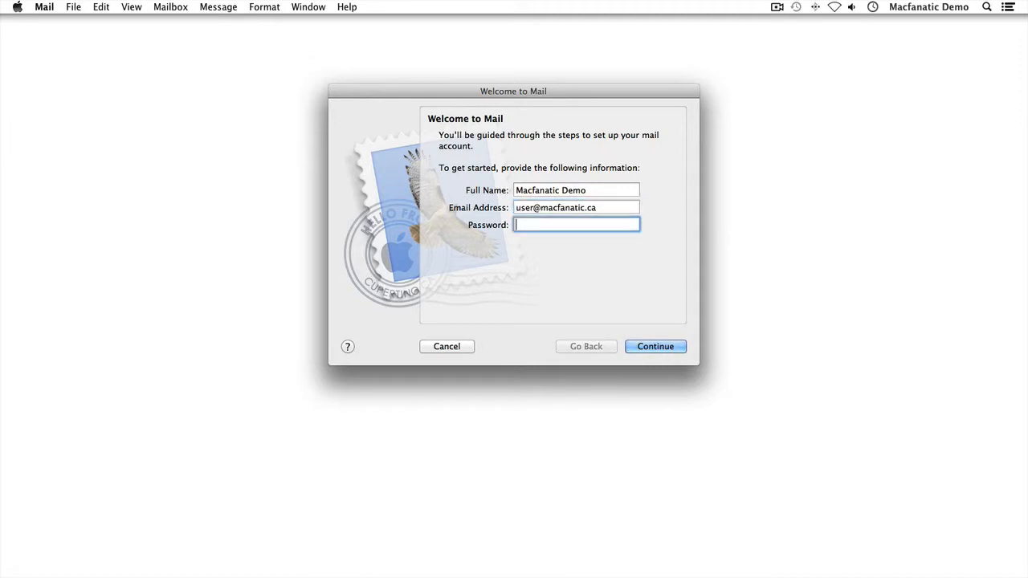
pyautogui.write('••••••••••••')
pyautogui.click(656, 350)
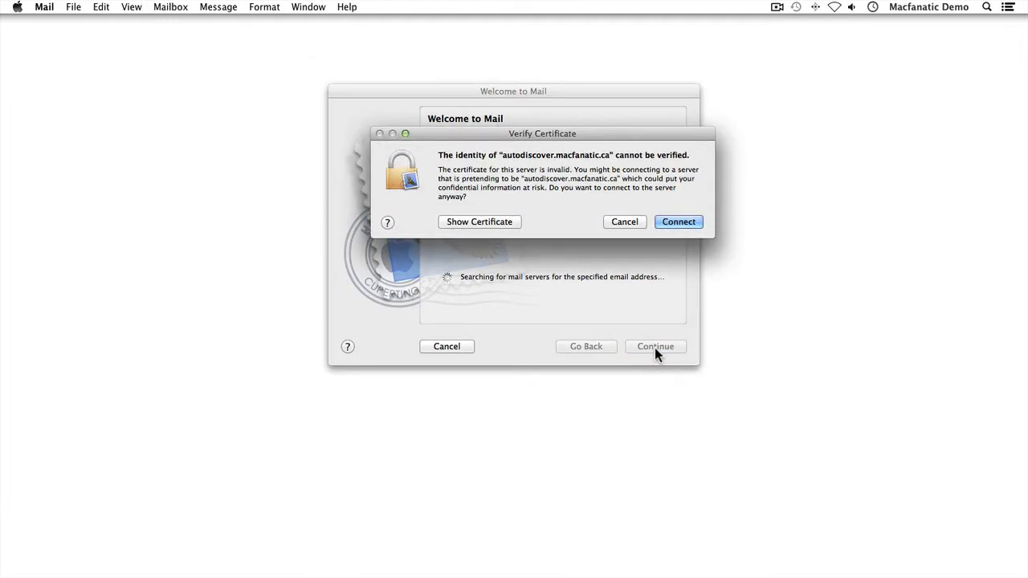
pyautogui.click(675, 221)
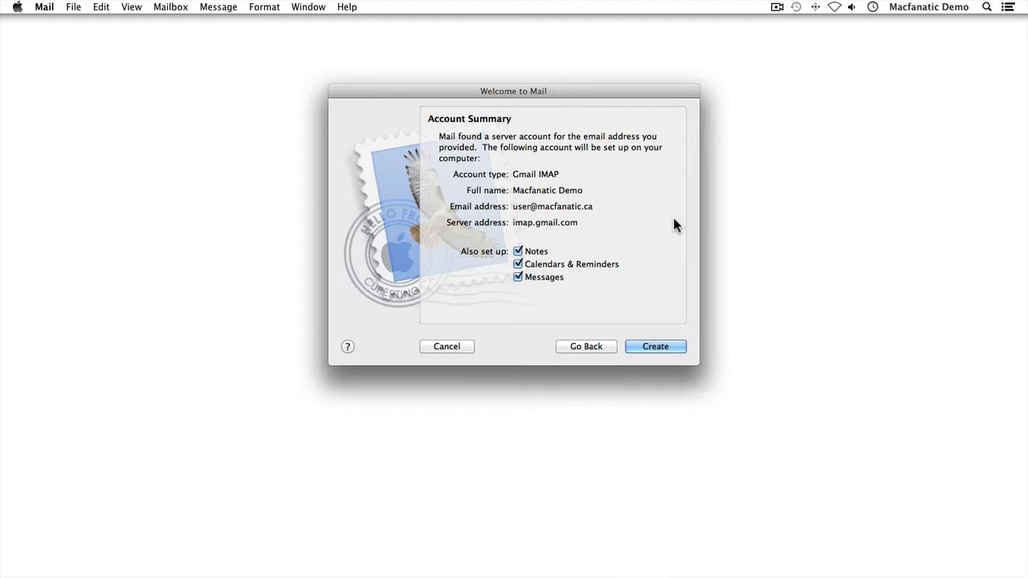
# Untick Notes, Calendars & Reminders and Messages, then create the mail-only Gmail IMAP account
pyautogui.click(518, 251)
pyautogui.click(518, 265)
pyautogui.click(518, 277)
pyautogui.click(655, 344)
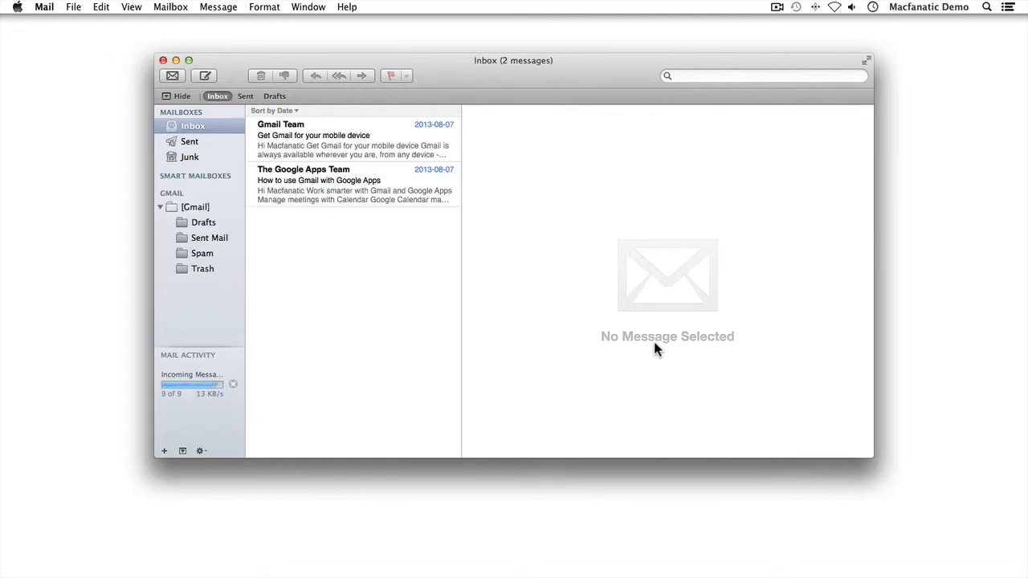
pyautogui.click(72, 6)
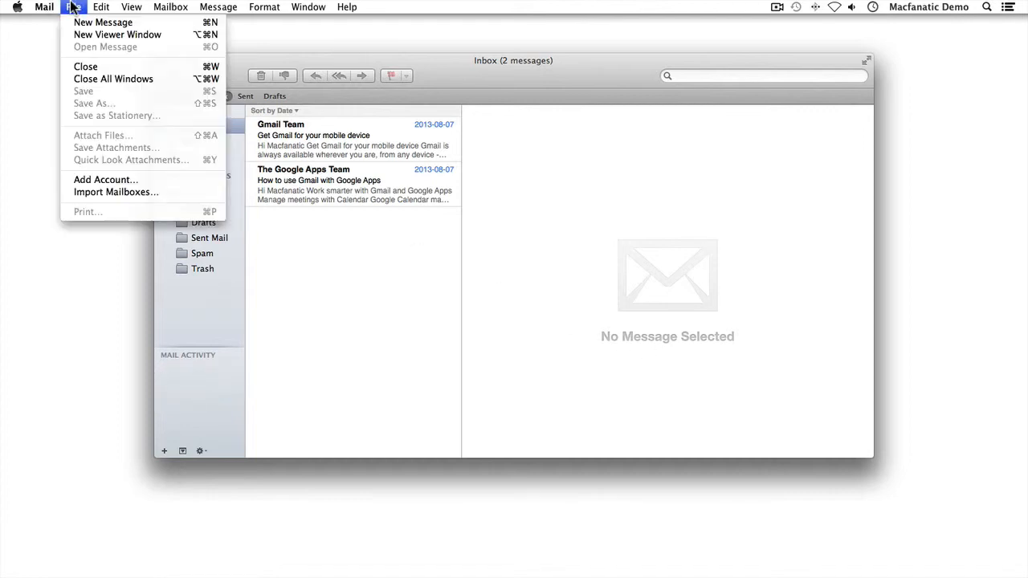
pyautogui.click(120, 179)
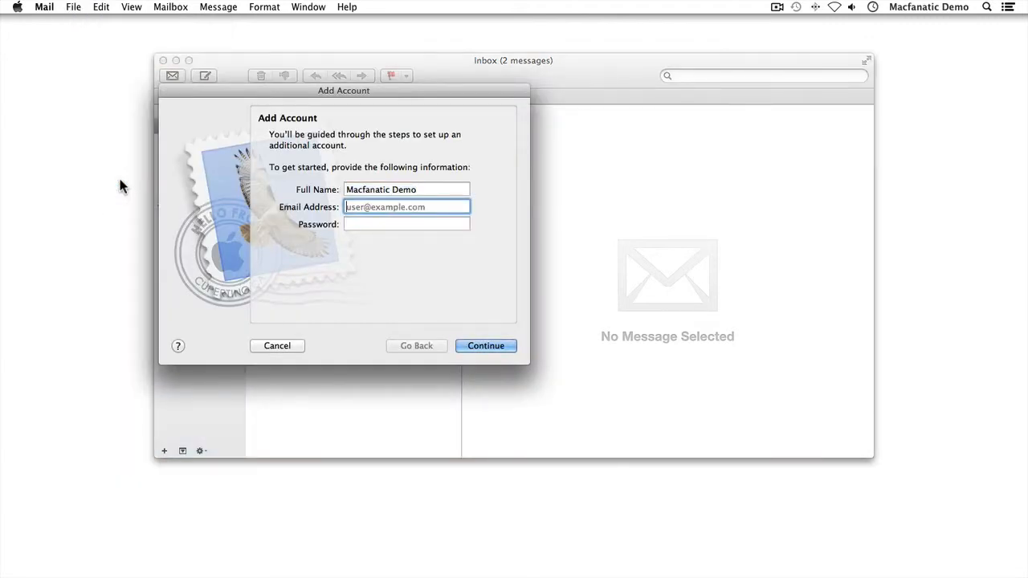
pyautogui.click(273, 346)
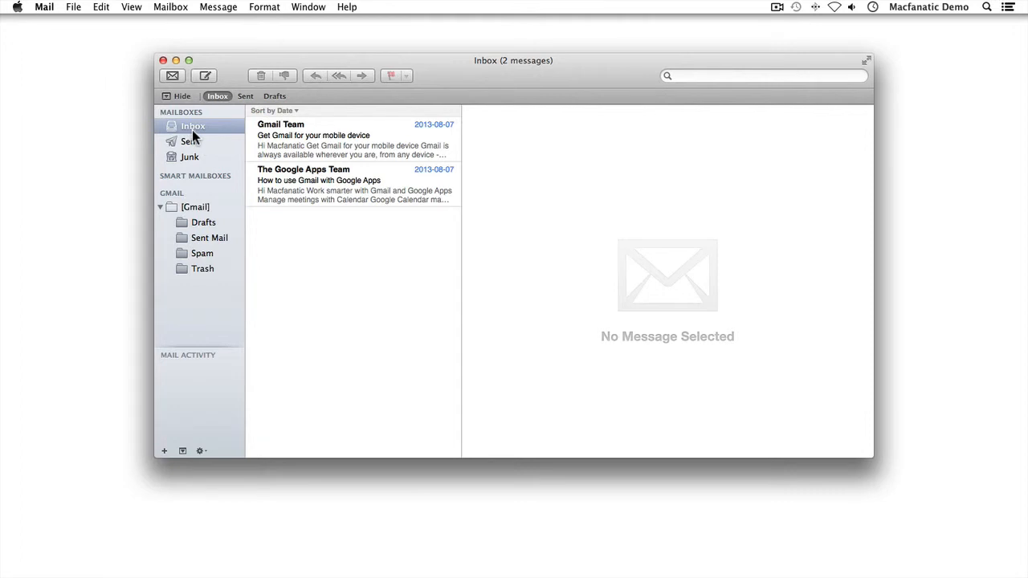
# Set Gmail's Trash folder as the Trash mailbox and its Spam folder as Junk
pyautogui.click(203, 269)
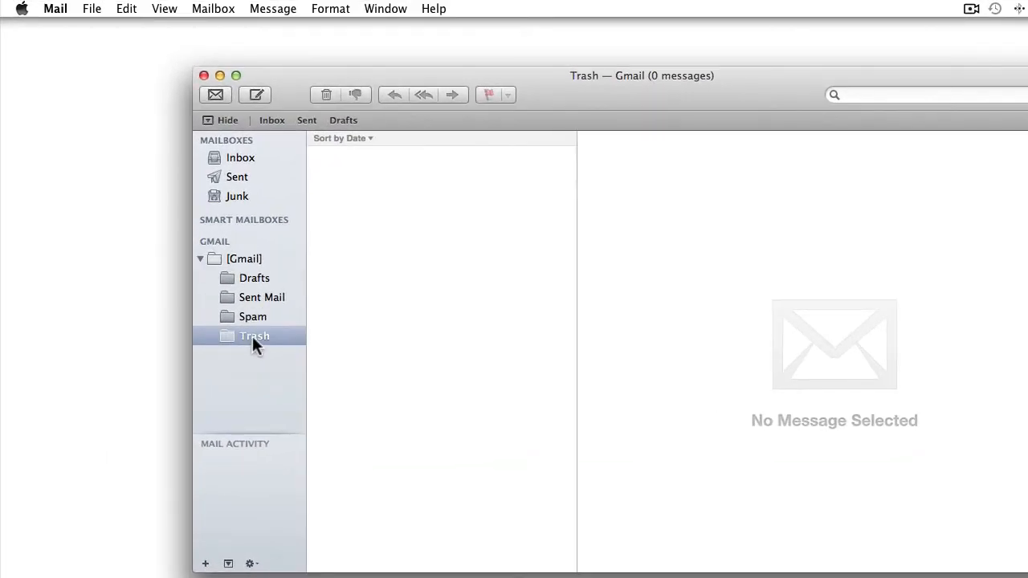
pyautogui.click(212, 9)
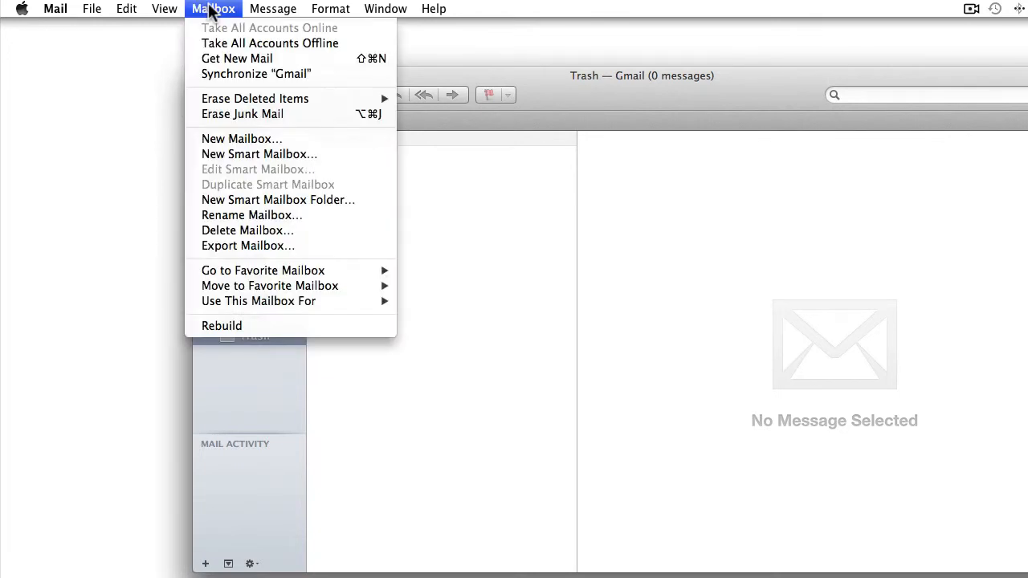
pyautogui.moveTo(356, 297)
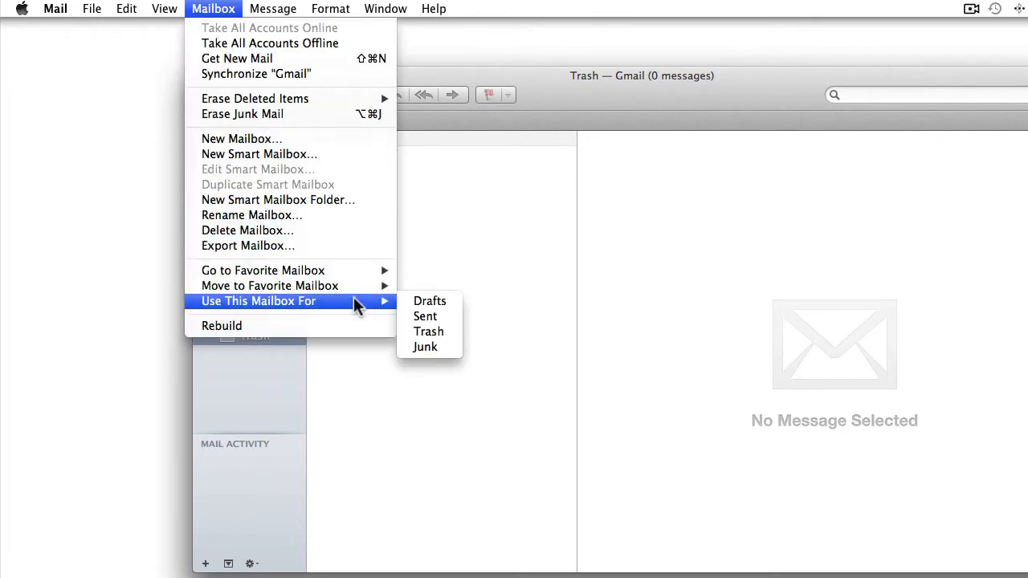
pyautogui.click(443, 332)
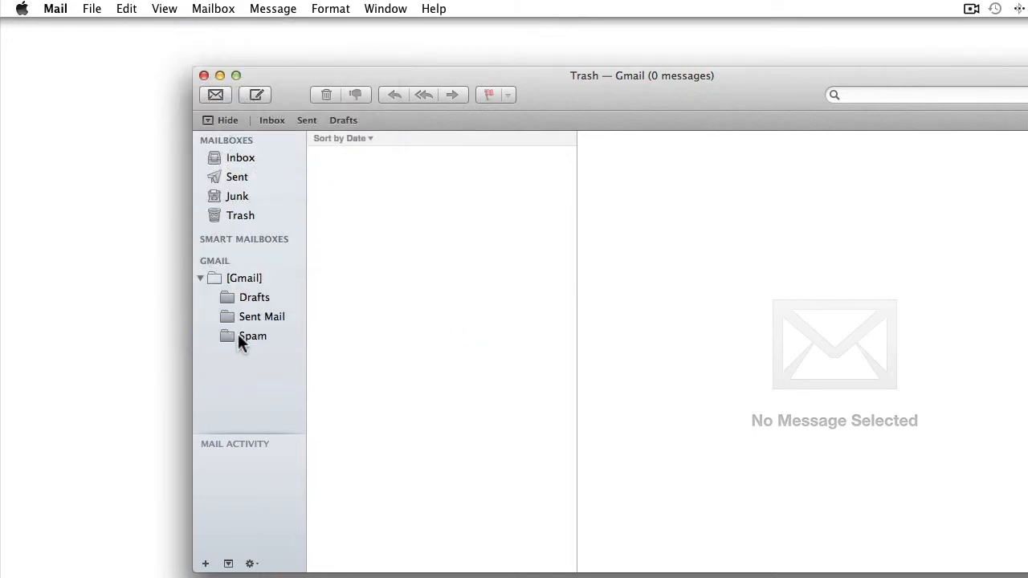
pyautogui.click(237, 333)
pyautogui.click(213, 9)
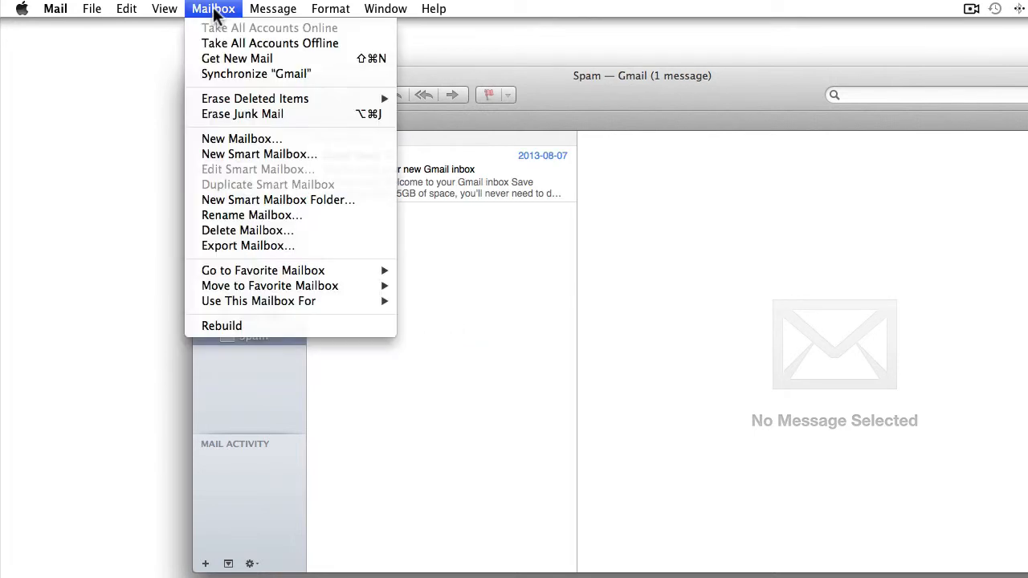
pyautogui.moveTo(349, 301)
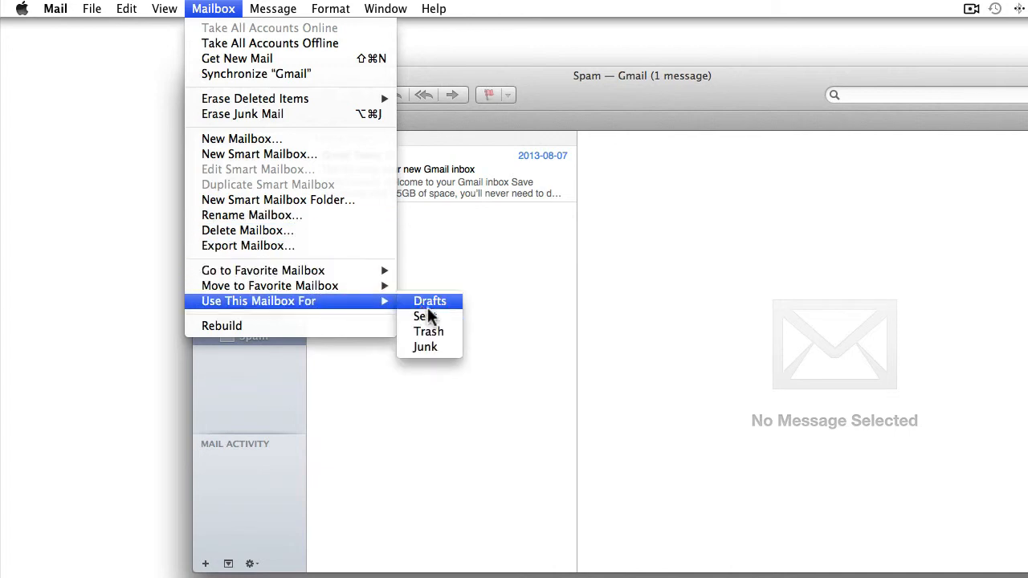
pyautogui.click(441, 345)
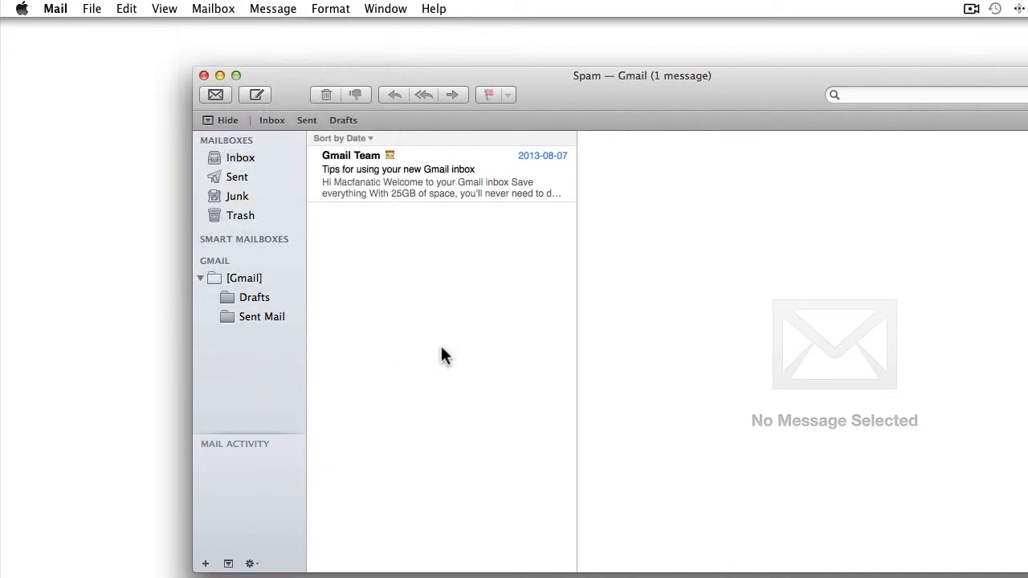
# Set Sent Mail as the Sent mailbox and Drafts as Drafts, then return to Inbox
pyautogui.click(241, 315)
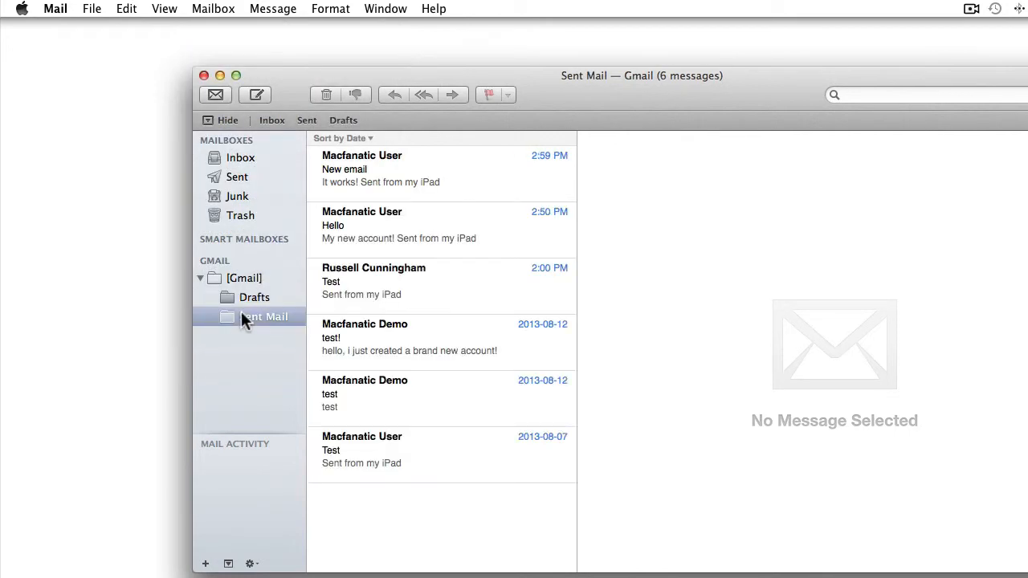
pyautogui.click(221, 8)
pyautogui.moveTo(345, 299)
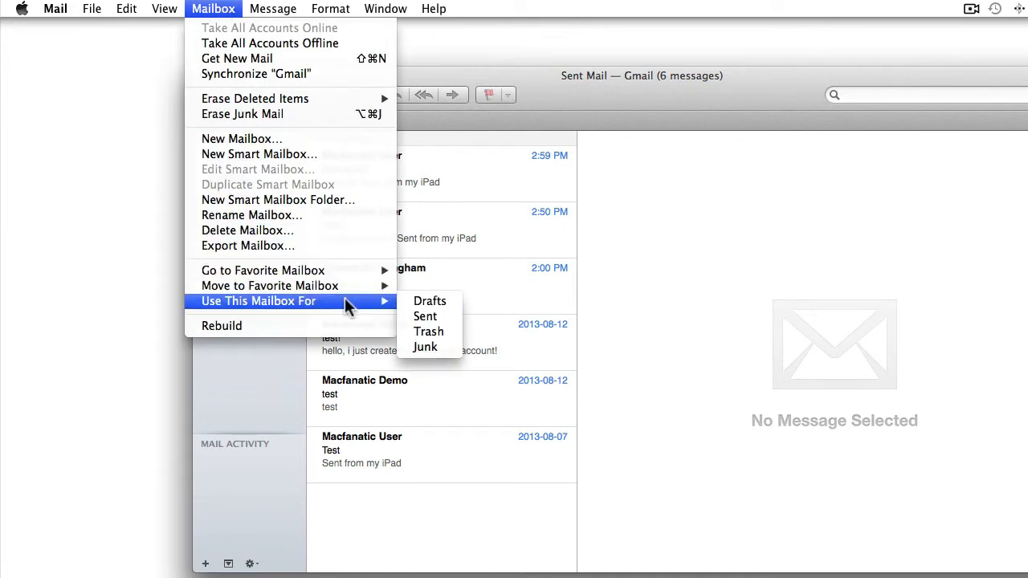
pyautogui.click(430, 316)
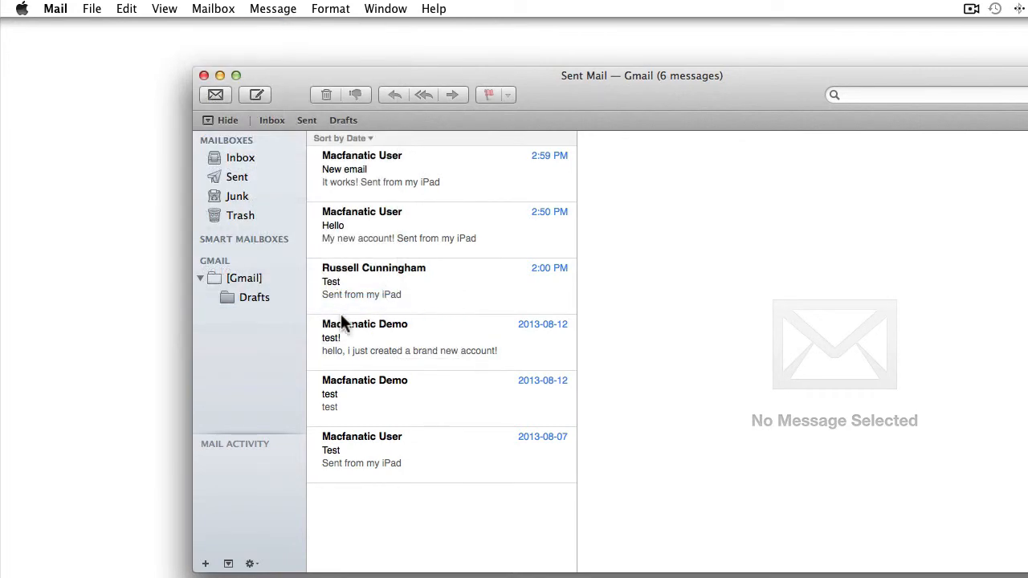
pyautogui.click(262, 300)
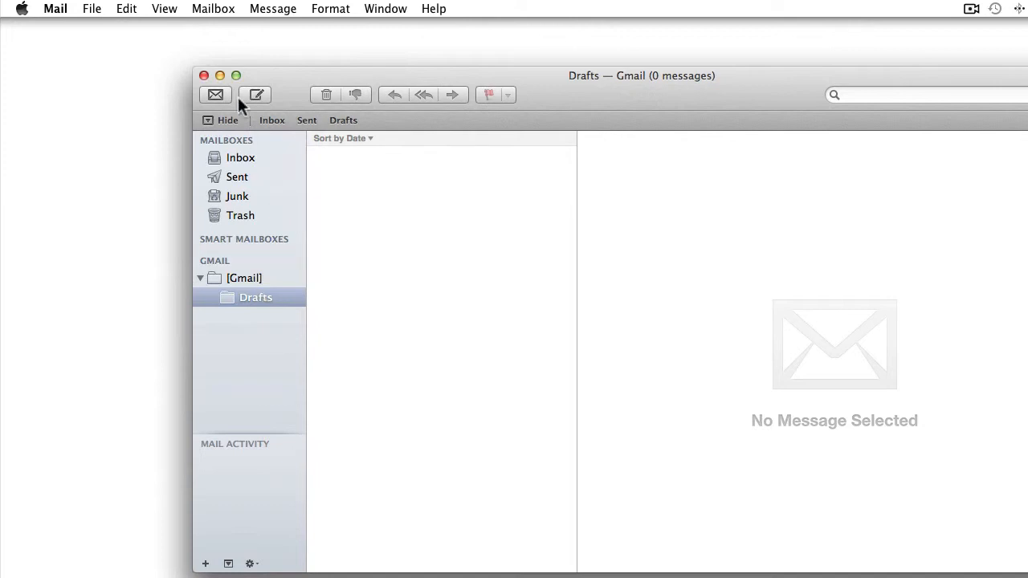
pyautogui.click(213, 9)
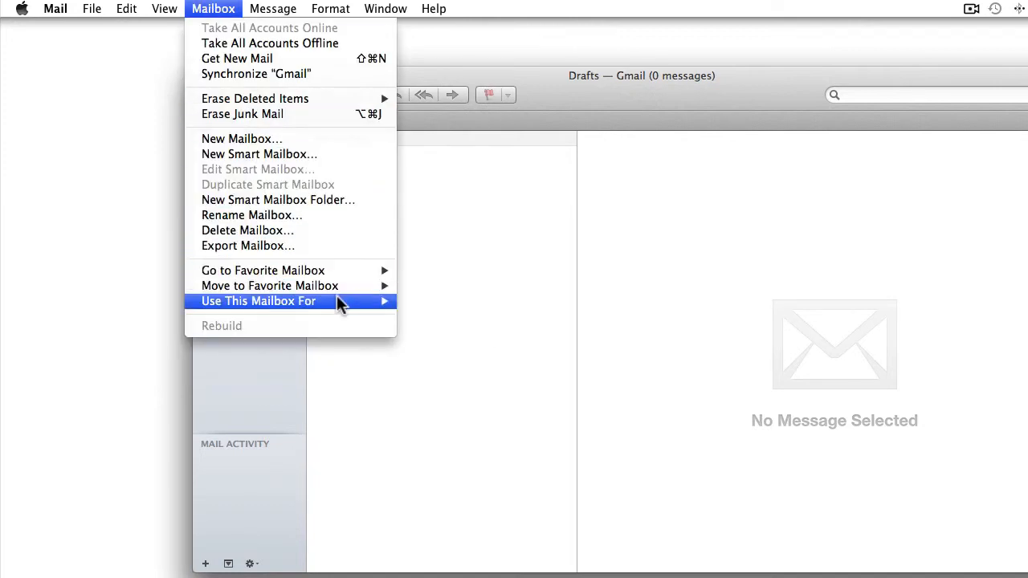
pyautogui.moveTo(339, 302)
pyautogui.click(429, 302)
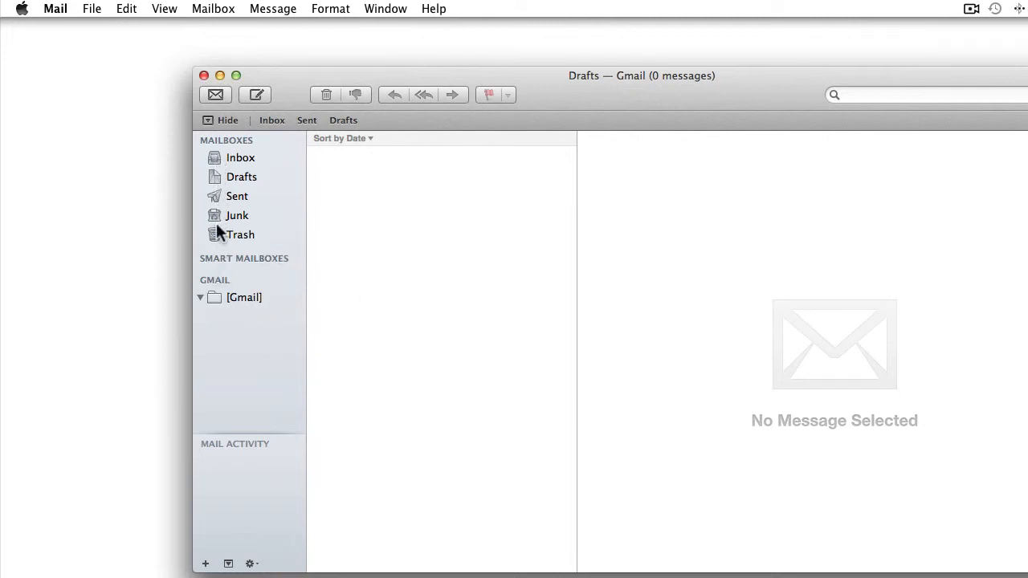
pyautogui.click(218, 161)
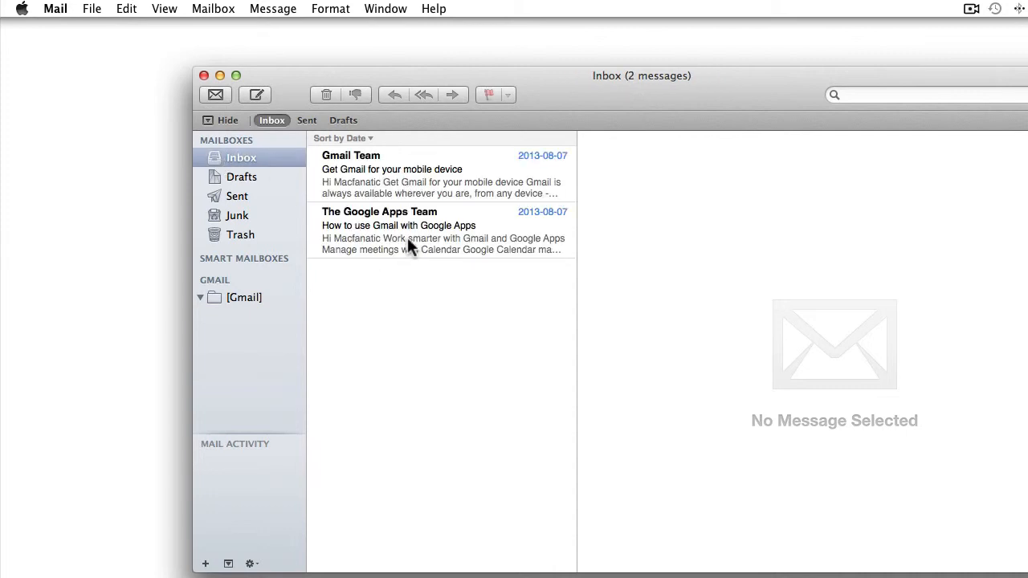
# Compose a new message to the contact with subject 'test' and body 'i just created a brand new account!'
pyautogui.click(257, 95)
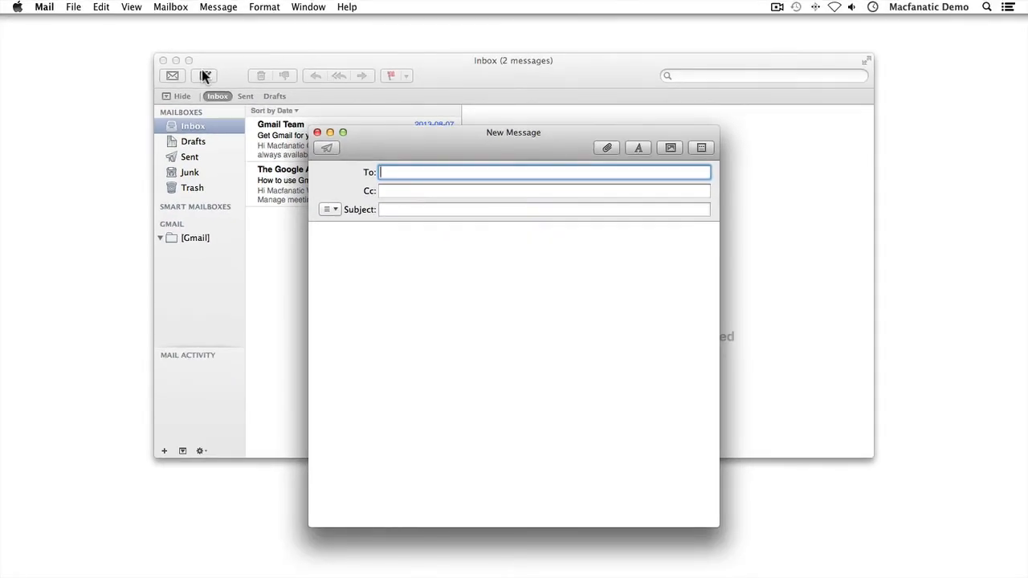
pyautogui.press('Tab')
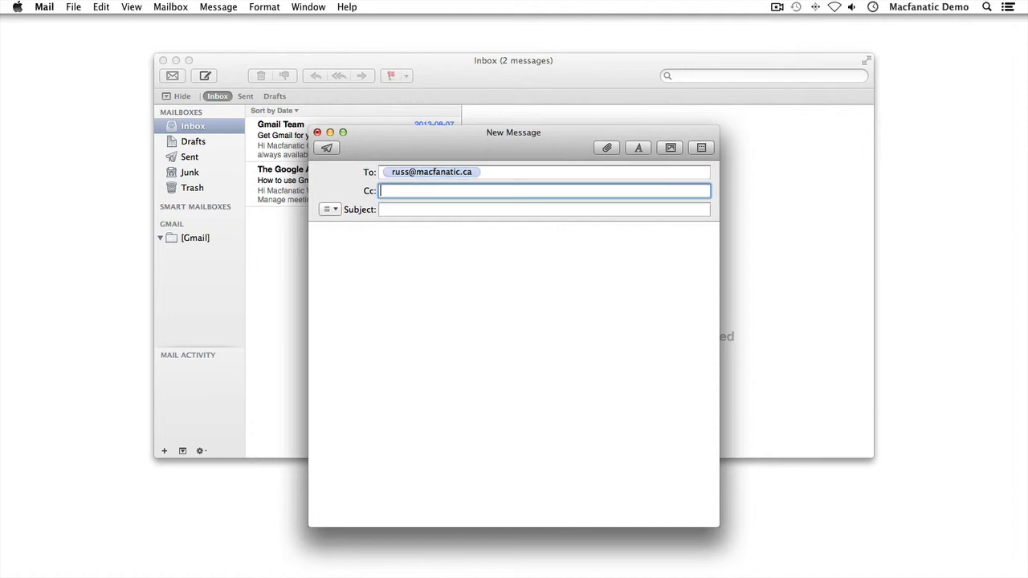
pyautogui.press('Tab')
pyautogui.write('test')
pyautogui.press('Tab')
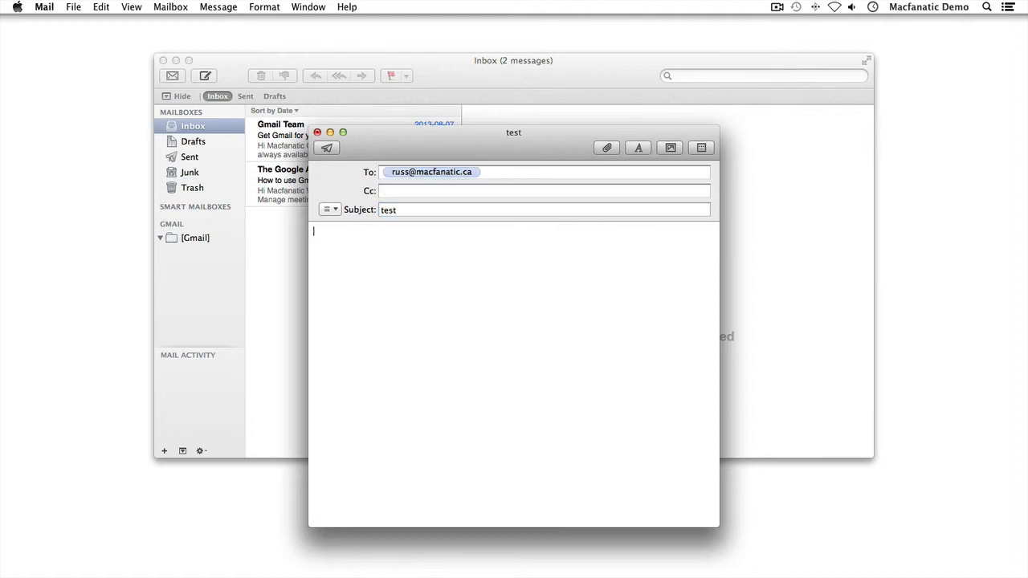
pyautogui.write('i just created a brand new account')
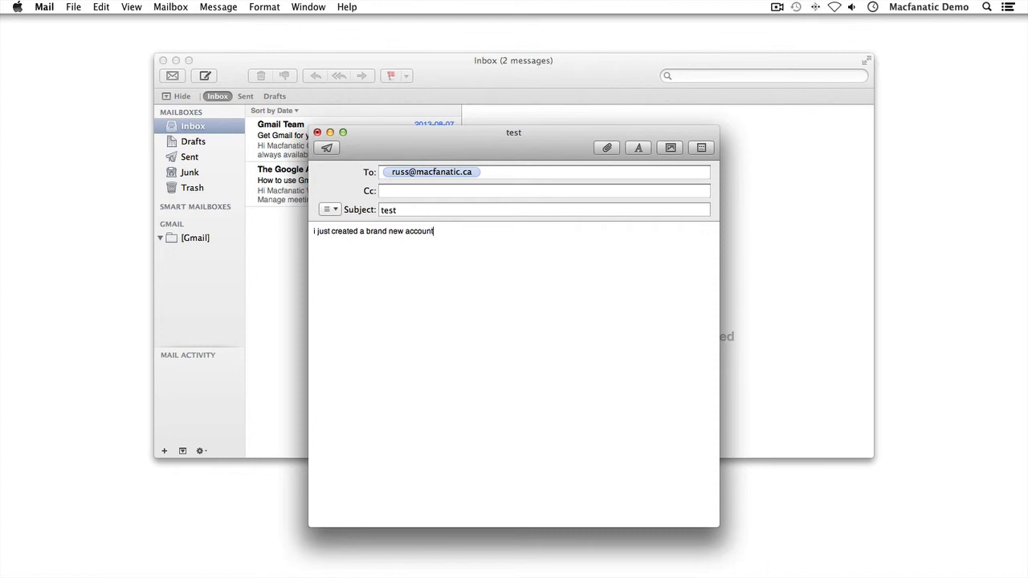
pyautogui.write('!')
# Send the 'test' message, returning to the Inbox with its two Gmail messages
pyautogui.click(326, 148)
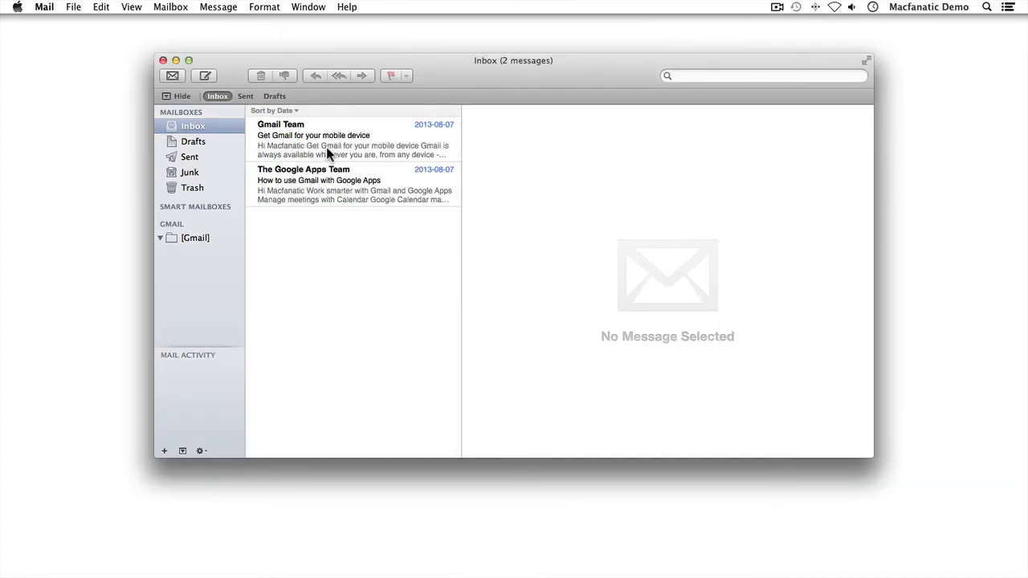